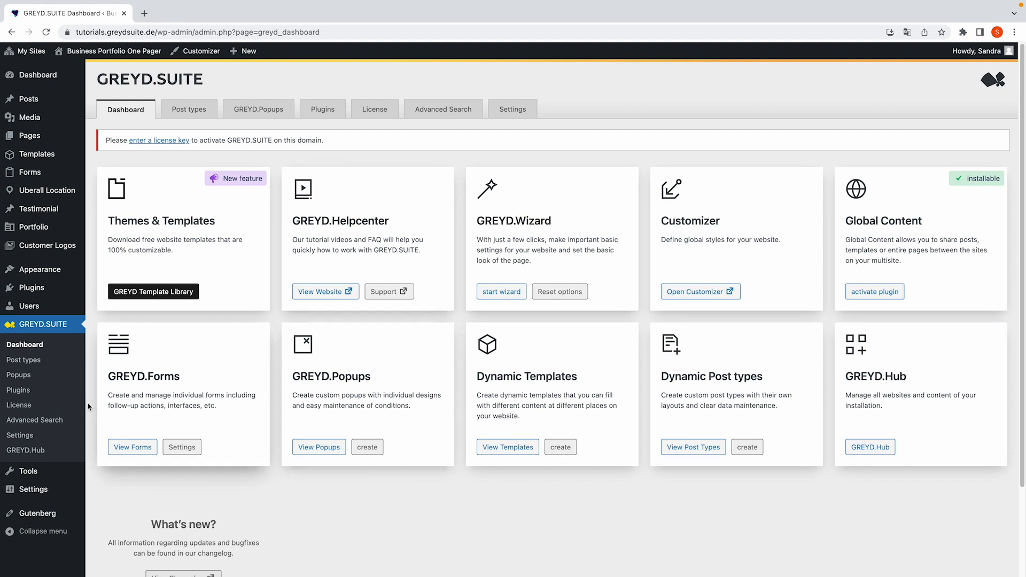
Enable the Uberall integration on the GREYD.SUITE settings page
{"action": "left_click", "coordinate": [28, 436]}
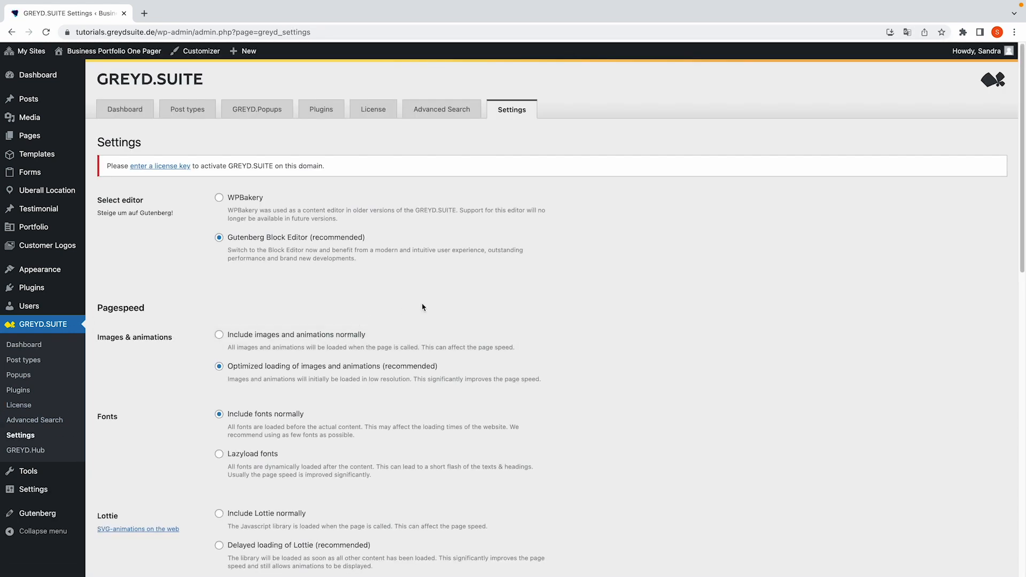
{"action": "scroll", "coordinate": [424, 308], "scroll_direction": "down", "scroll_amount": 10}
{"action": "scroll", "coordinate": [424, 309], "scroll_direction": "down", "scroll_amount": 3}
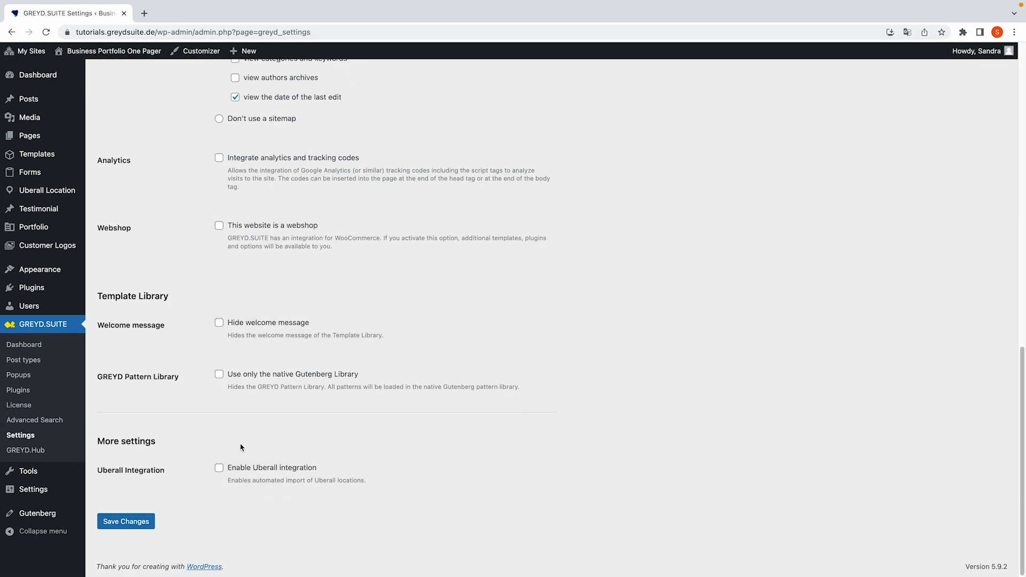
{"action": "left_click", "coordinate": [219, 468]}
Paste the private API key, enter the account e-mail, and save the settings
{"action": "scroll", "coordinate": [254, 515], "scroll_direction": "down", "scroll_amount": 3}
{"action": "left_click", "coordinate": [246, 385]}
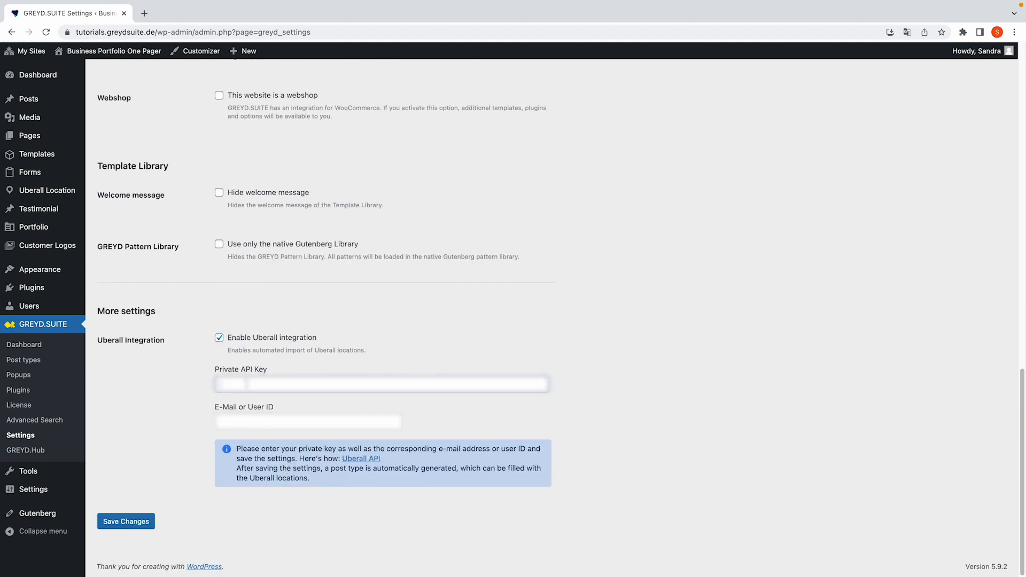
{"action": "key", "text": "ctrl+v"}
{"action": "left_click", "coordinate": [240, 421]}
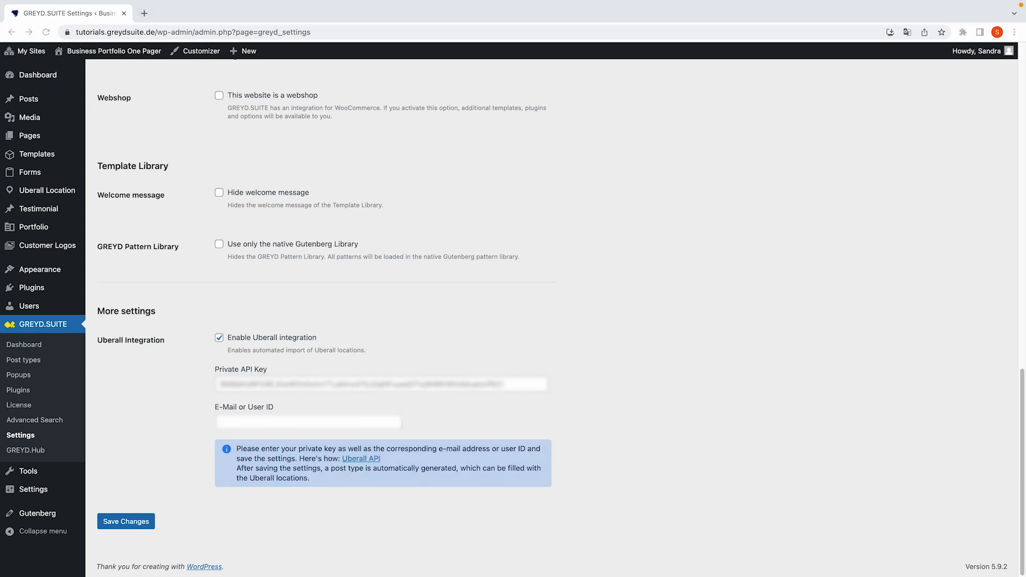
{"action": "left_click", "coordinate": [275, 423]}
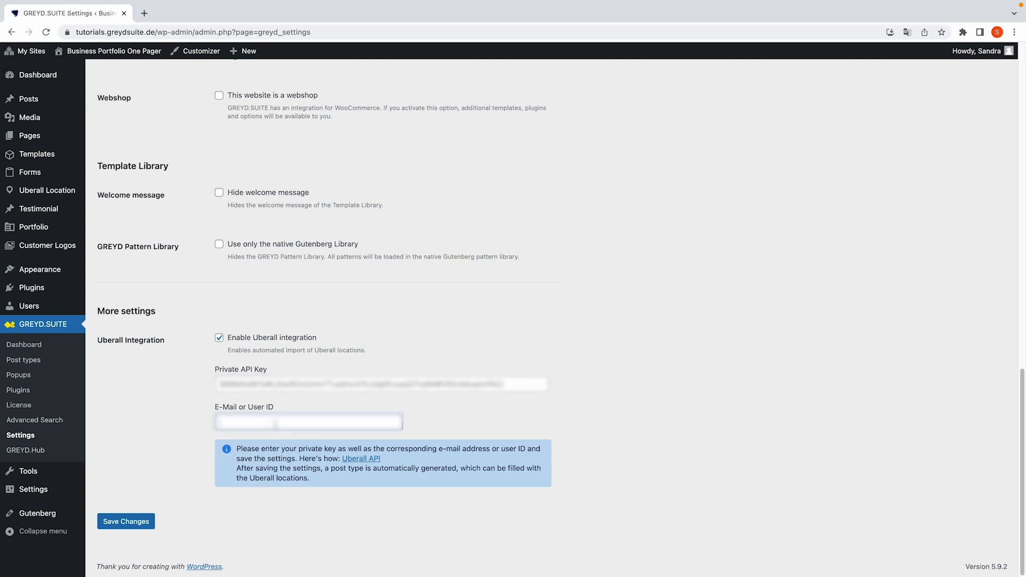
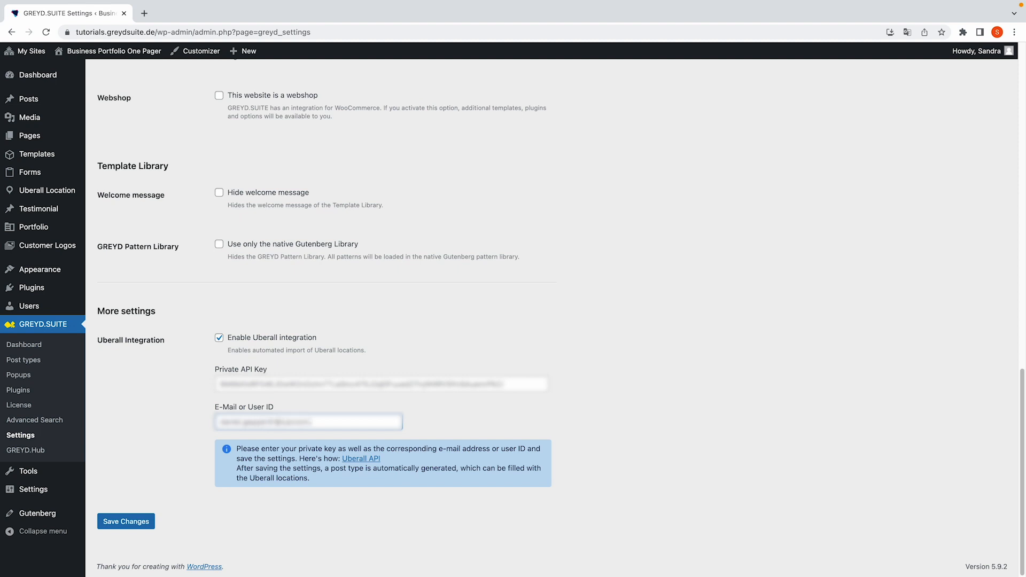
{"action": "left_click", "coordinate": [134, 524]}
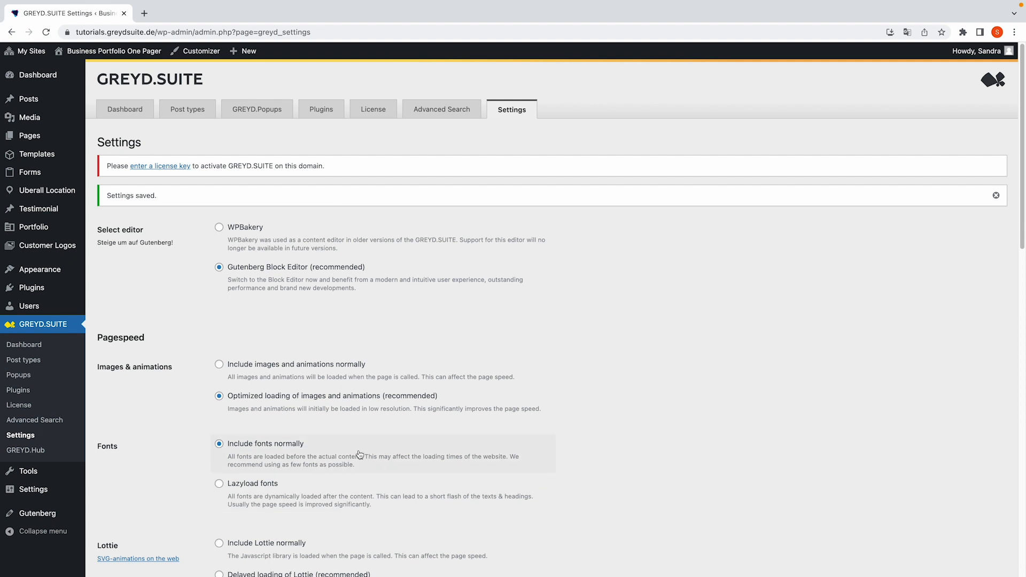
Open the Uberall Location list from the admin sidebar, showing no locations found
{"action": "mouse_move", "coordinate": [55, 193]}
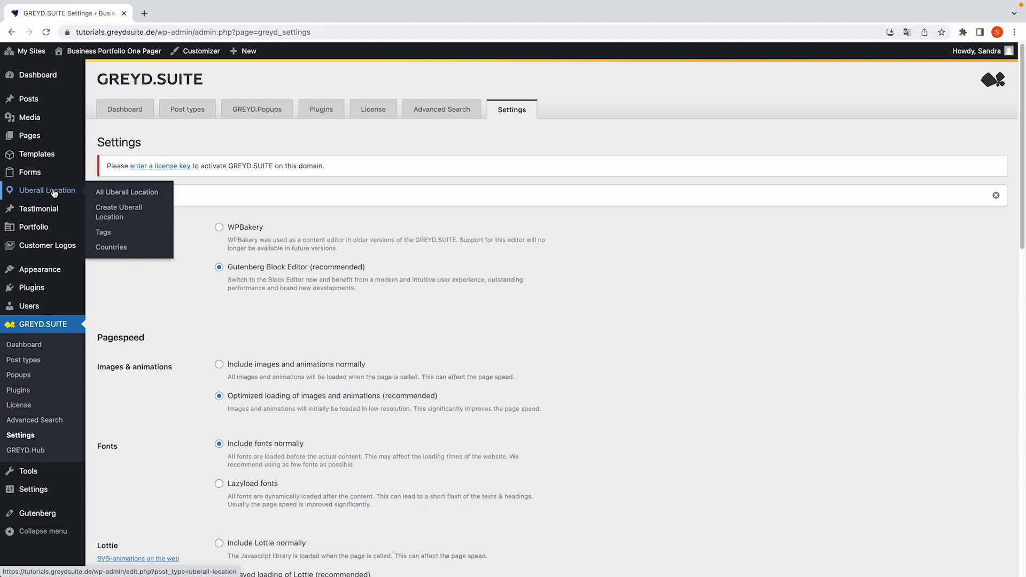
{"action": "left_click", "coordinate": [54, 193]}
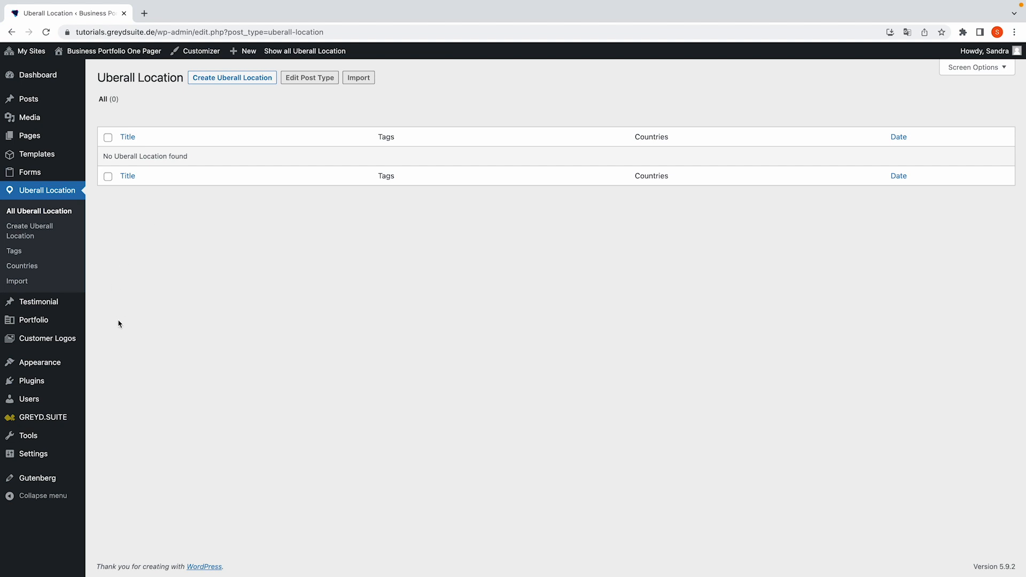
Review the Uberall Location post type's settings and fields, then open its blank create form
{"action": "mouse_move", "coordinate": [60, 420]}
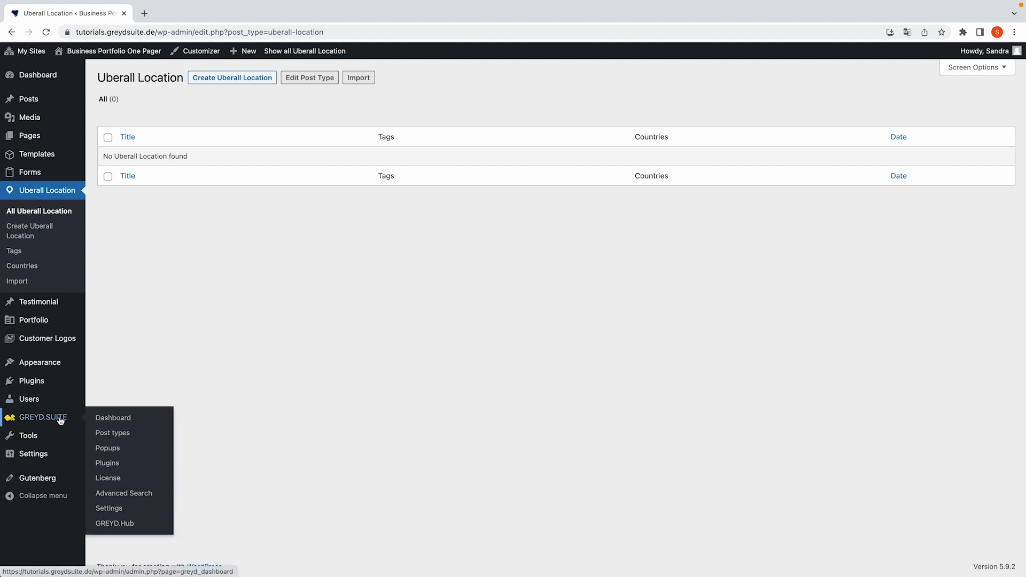
{"action": "left_click", "coordinate": [110, 434]}
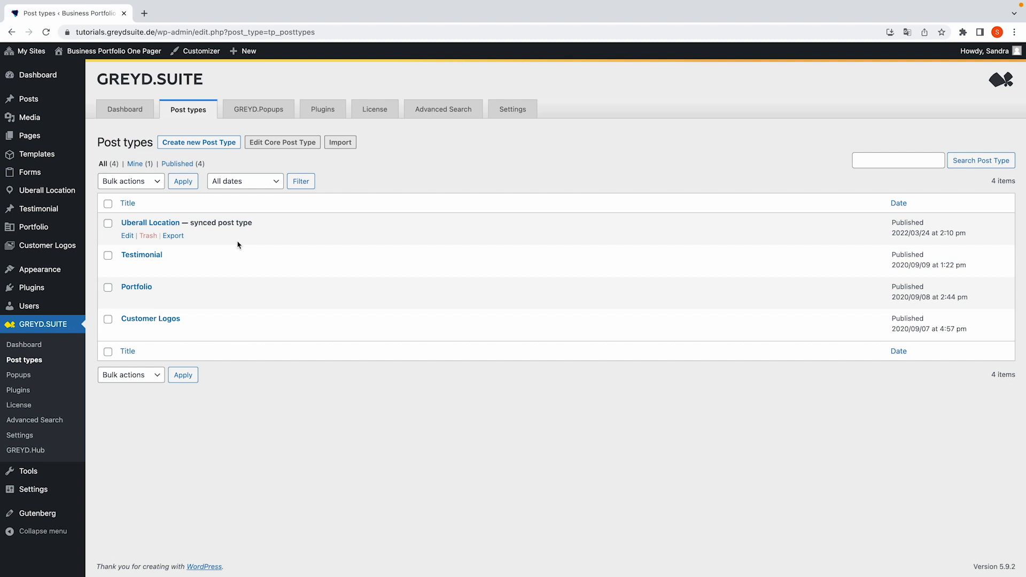
{"action": "left_click", "coordinate": [158, 223]}
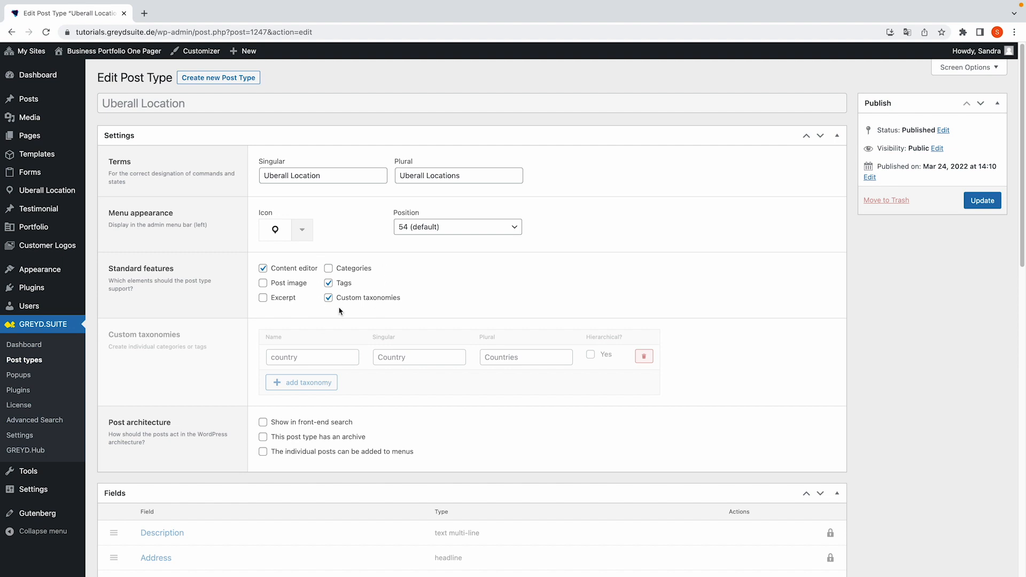
{"action": "scroll", "coordinate": [515, 378], "scroll_direction": "down", "scroll_amount": 13}
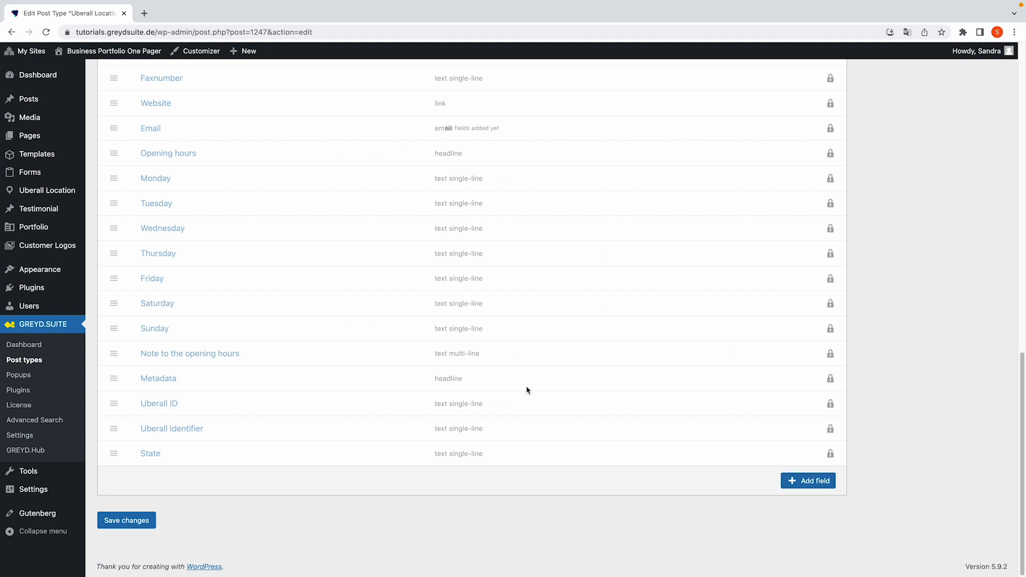
{"action": "scroll", "coordinate": [480, 375], "scroll_direction": "up", "scroll_amount": 10}
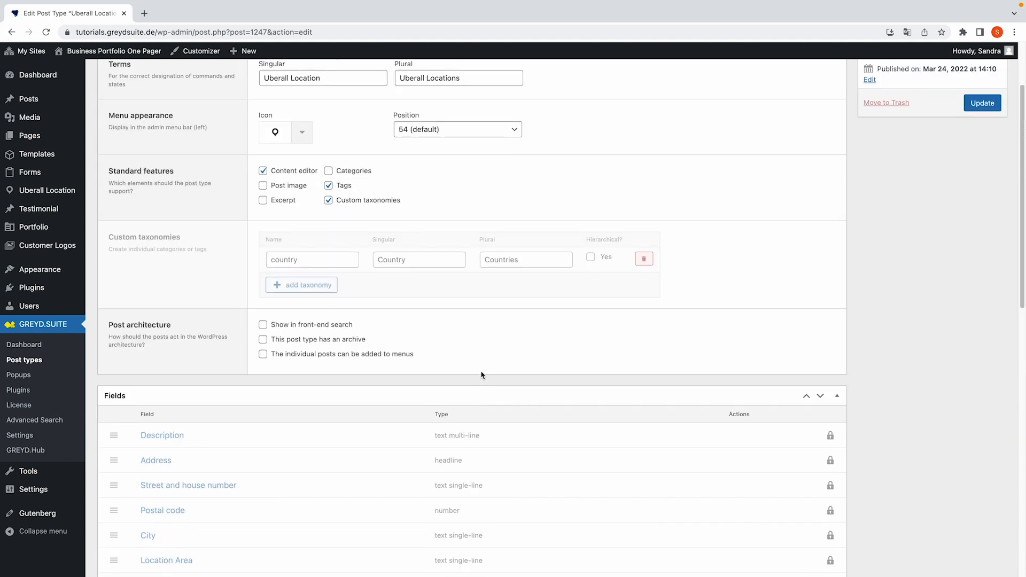
{"action": "scroll", "coordinate": [481, 375], "scroll_direction": "up", "scroll_amount": 2}
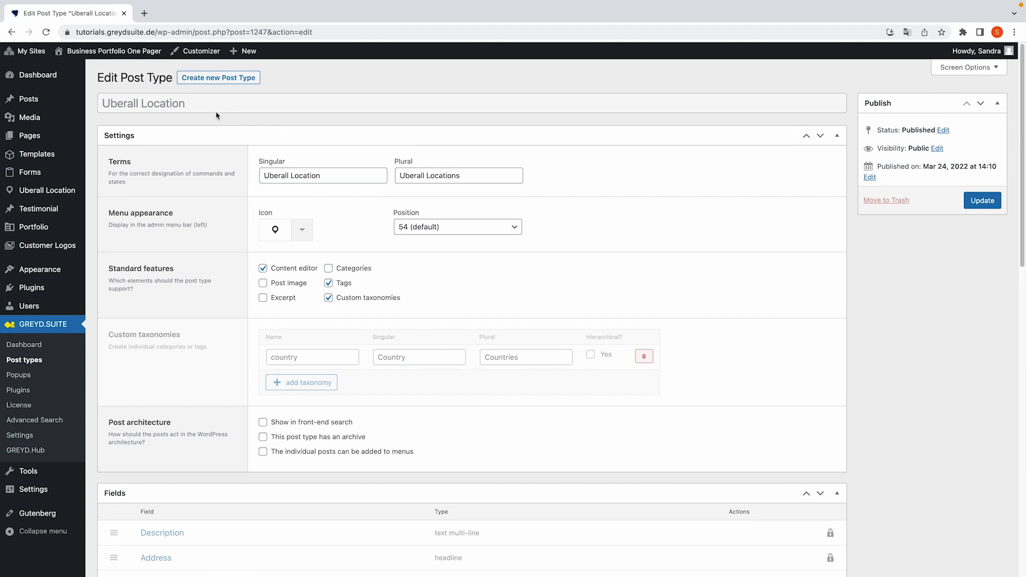
{"action": "left_click", "coordinate": [81, 194]}
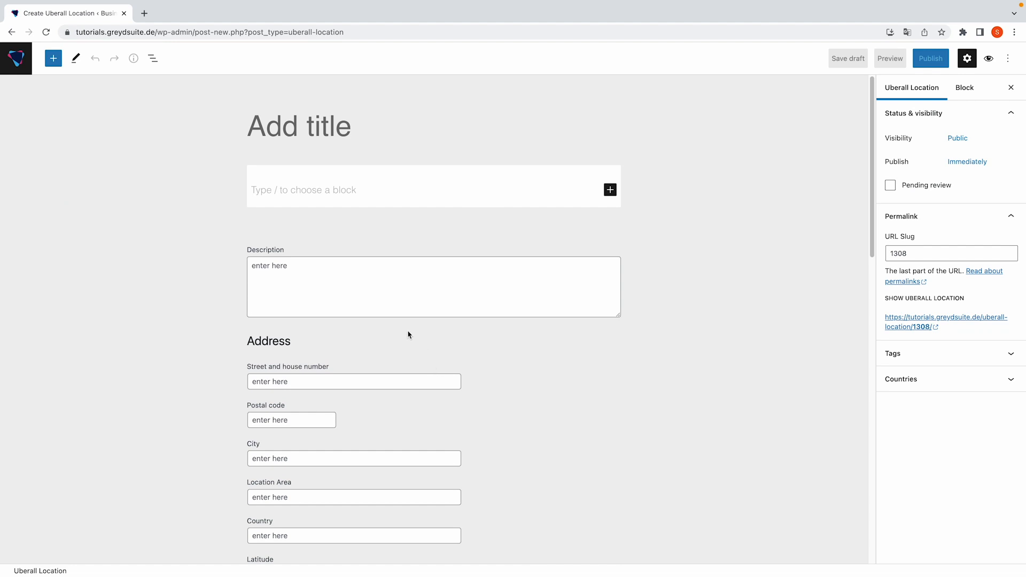
Leave the blank Create Uberall Location editor and return to the empty locations list
{"action": "left_click", "coordinate": [21, 63]}
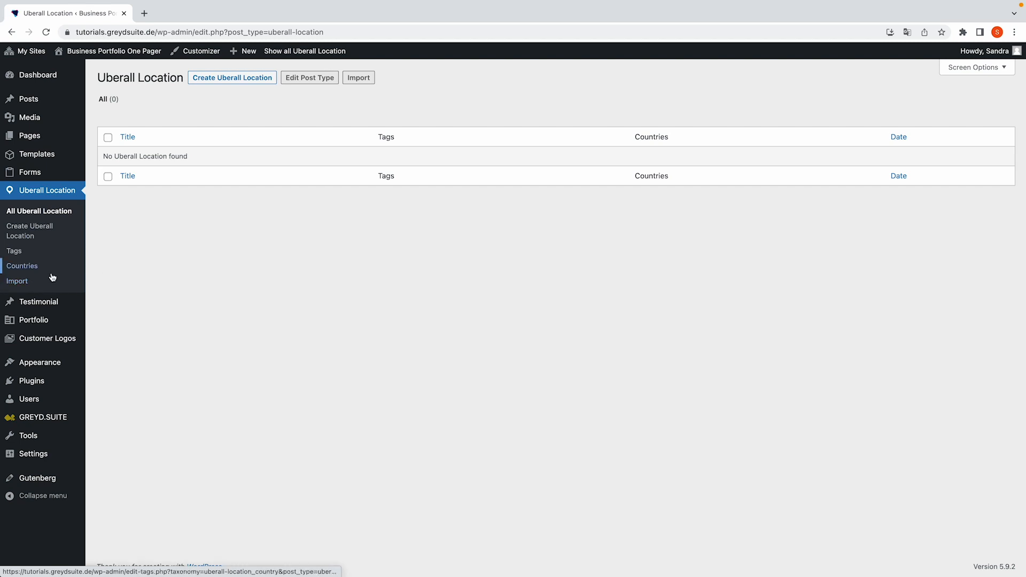
On the Uberall Location Import page, run update now and add a new import event
{"action": "left_click", "coordinate": [28, 282]}
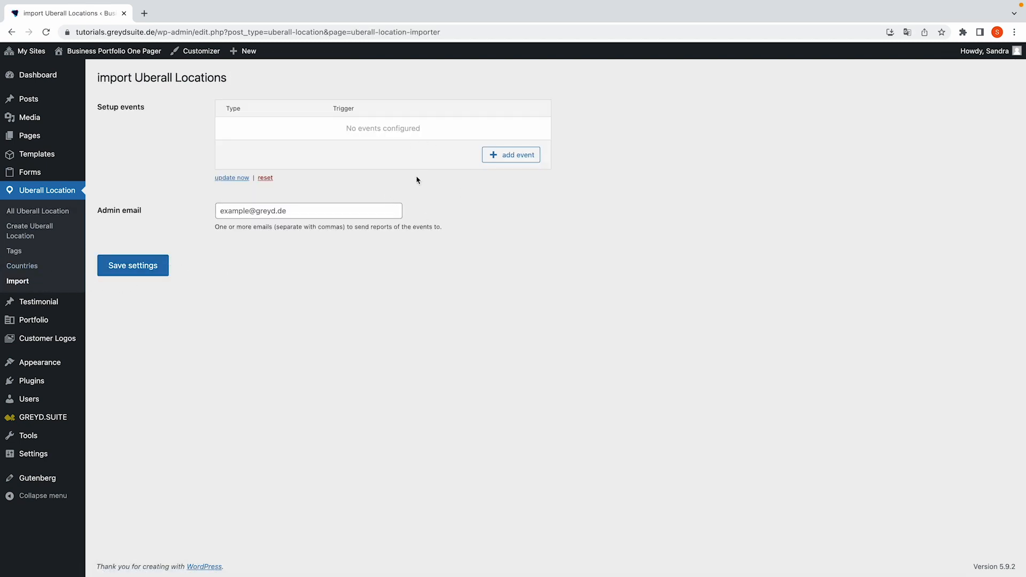
{"action": "left_click", "coordinate": [235, 178]}
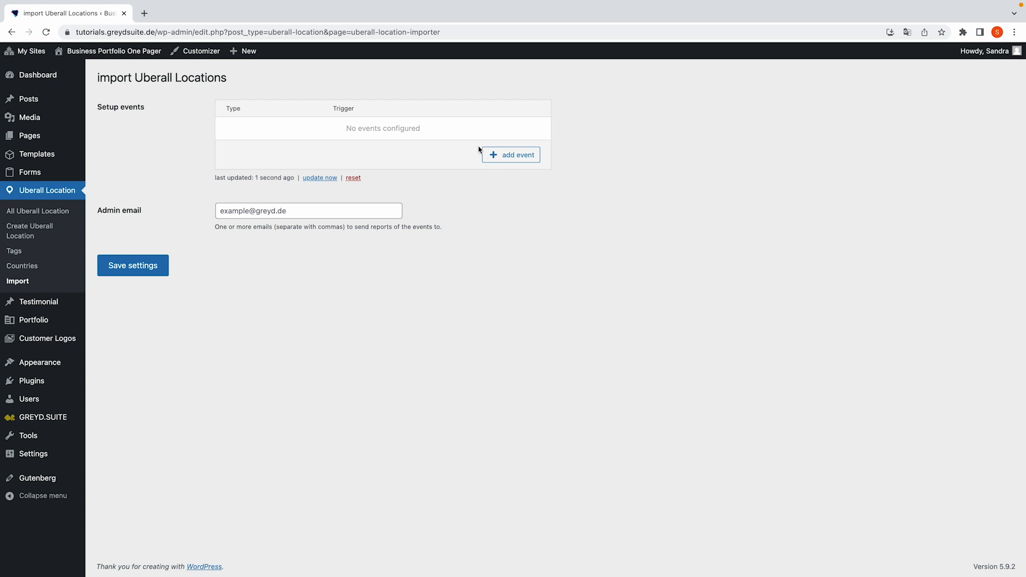
{"action": "left_click", "coordinate": [515, 156]}
{"action": "left_click", "coordinate": [284, 136]}
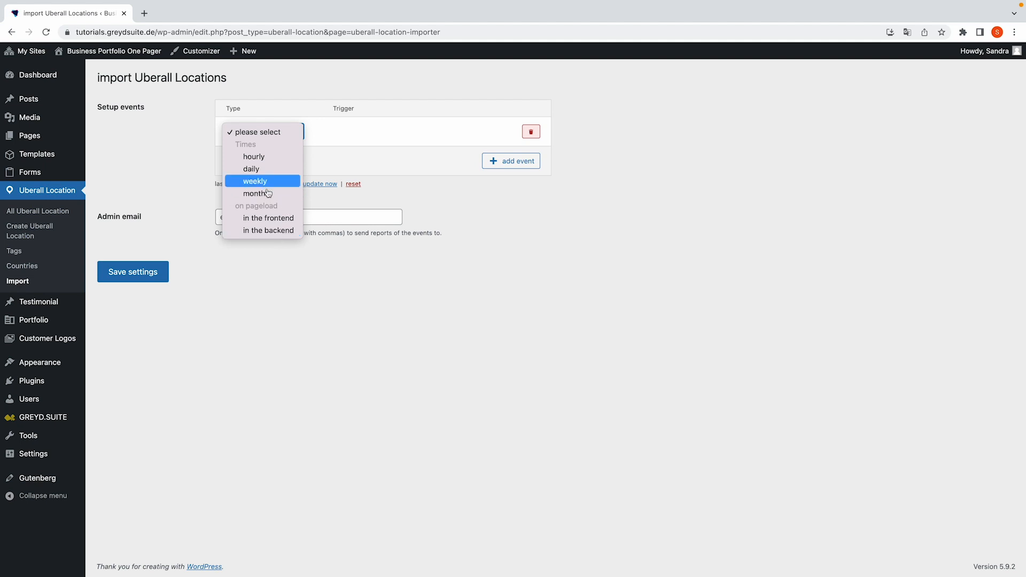
Set the first import event to 'in the frontend' triggered by Home, then add a second event
{"action": "left_click", "coordinate": [297, 218]}
{"action": "left_click", "coordinate": [401, 138]}
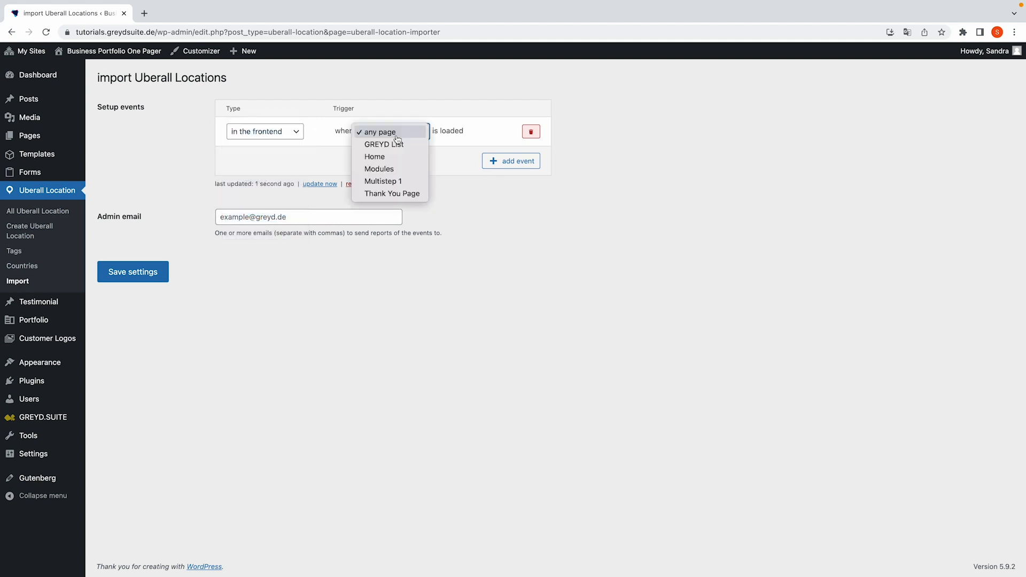
{"action": "left_click", "coordinate": [400, 156]}
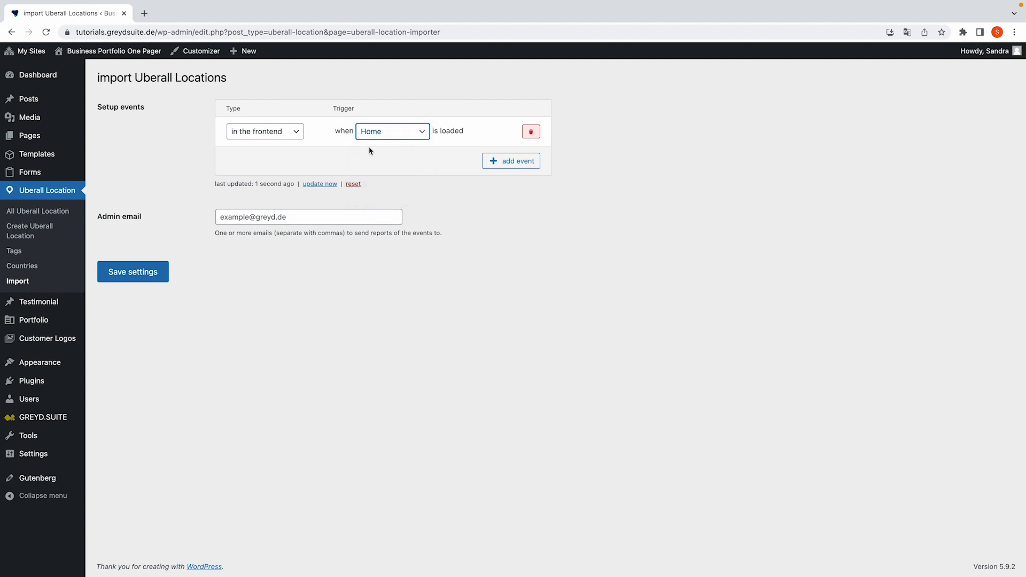
{"action": "left_click", "coordinate": [517, 162]}
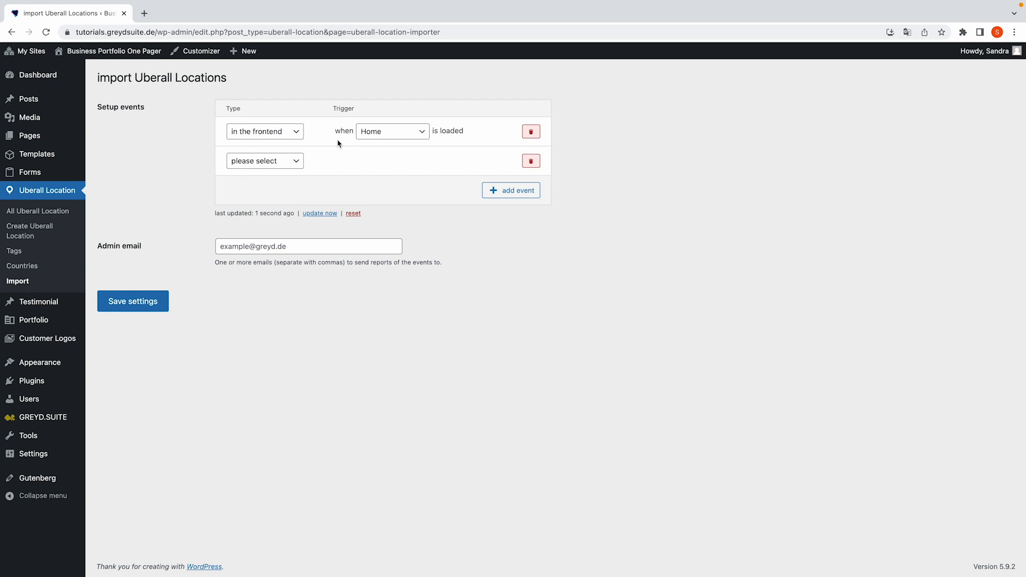
{"action": "left_click", "coordinate": [238, 249]}
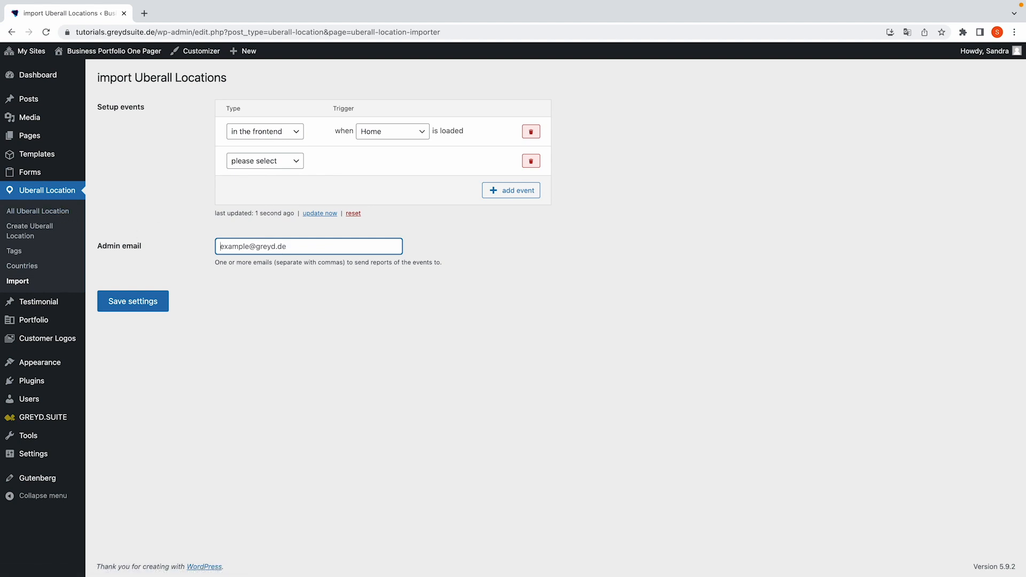
Open All Uberall Location to view the 58 imported locations
{"action": "left_click", "coordinate": [59, 211]}
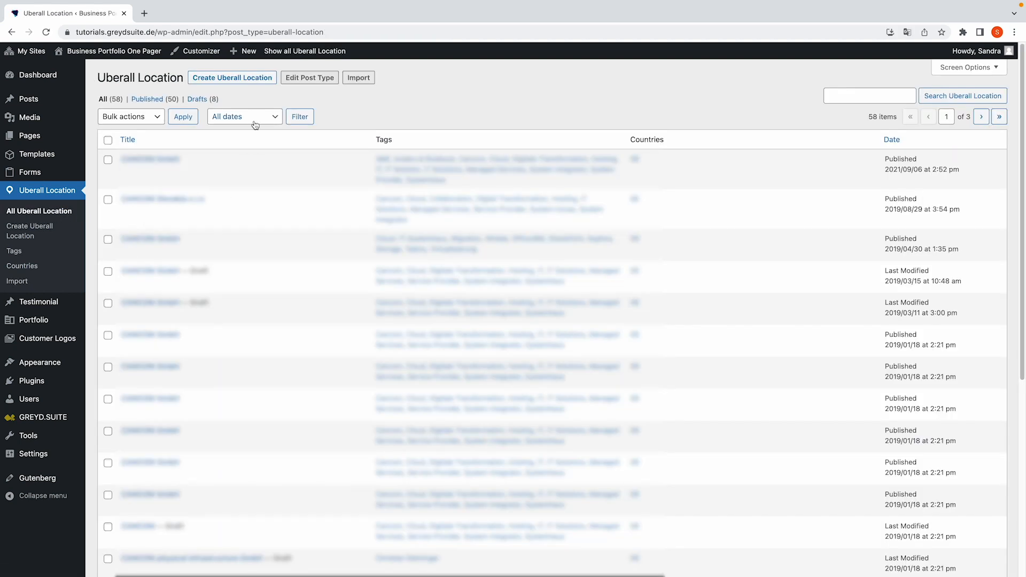